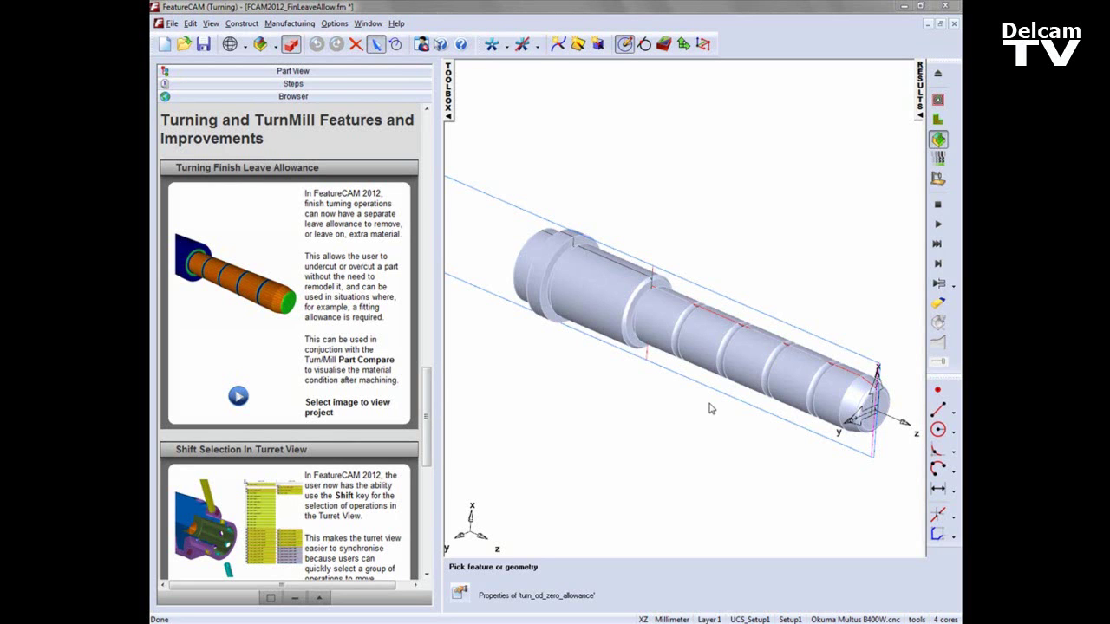
Show the part's feature tree and narrow the side pane to enlarge the model view.
click(316, 77)
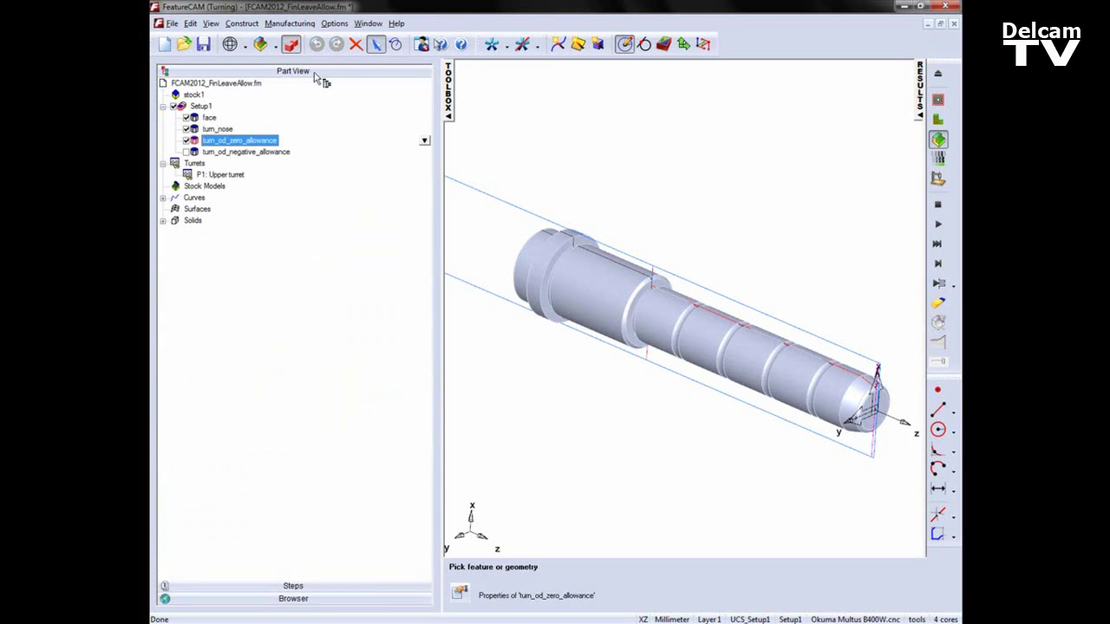
drag(439, 257, 328, 258)
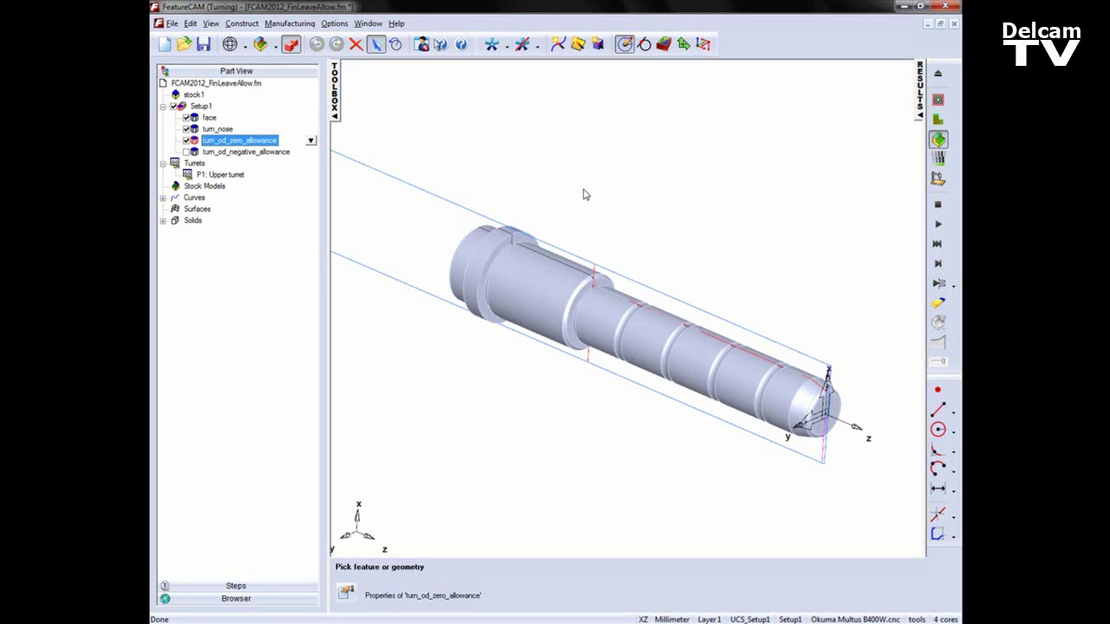
Simulate the turning operations, orbit to inspect the reduced-diameter step, then clear the simulation.
click(939, 285)
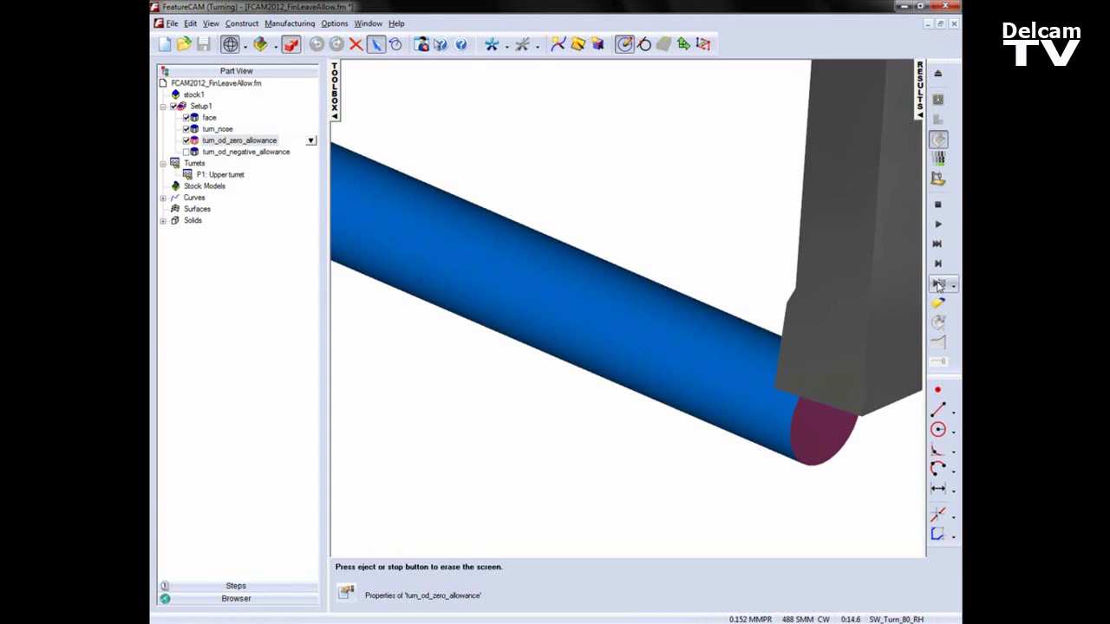
mouse_move(675, 364)
mouse_down()
mouse_move(754, 332)
mouse_move(783, 275)
mouse_move(664, 265)
mouse_up()
click(939, 285)
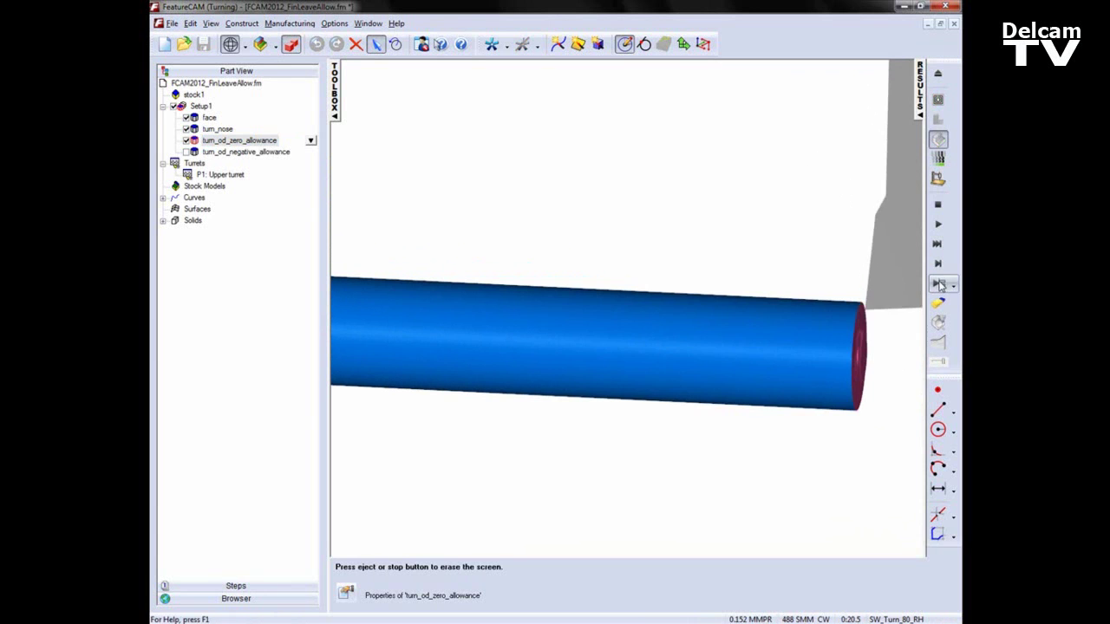
click(939, 286)
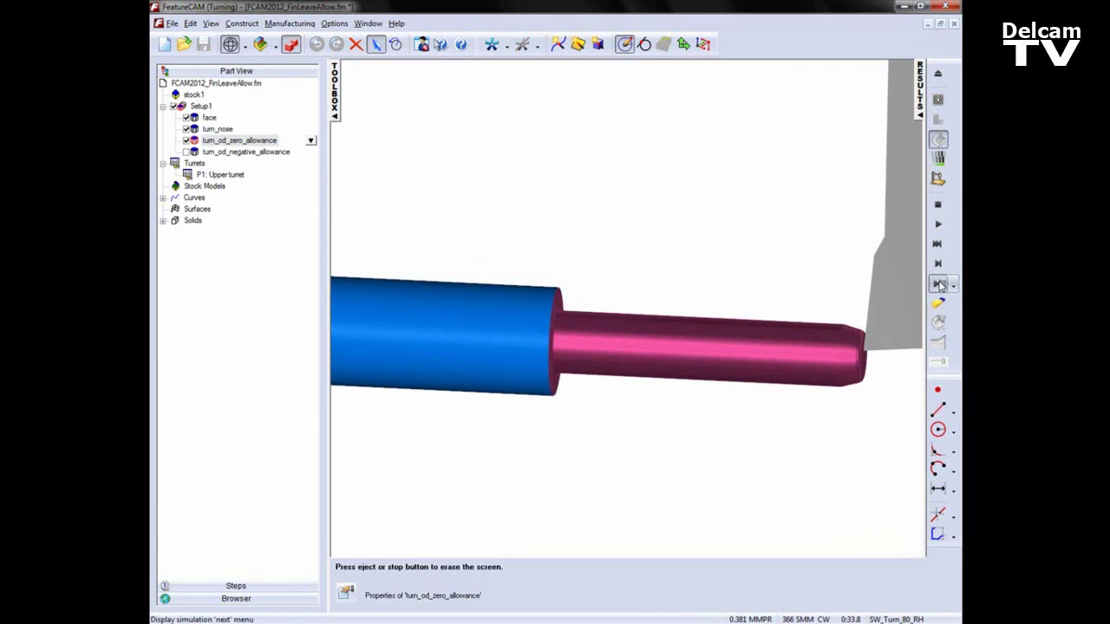
drag(805, 290, 714, 350)
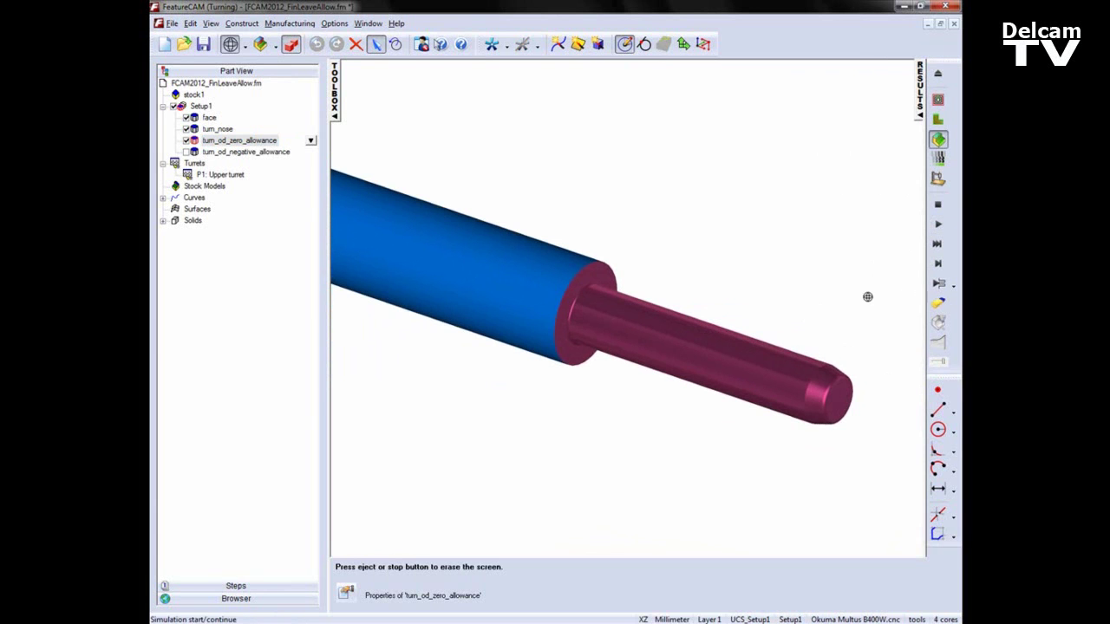
click(936, 206)
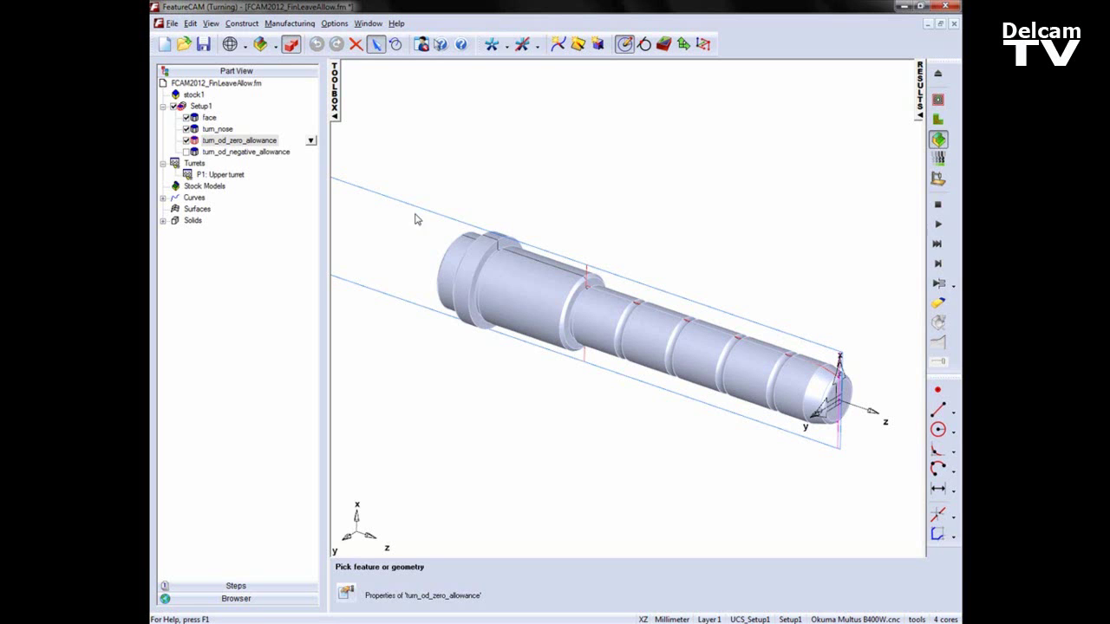
Give turn_od_zero_allowance's finish operation an X Leave Allowance of -0.1 and apply it.
right_click(221, 143)
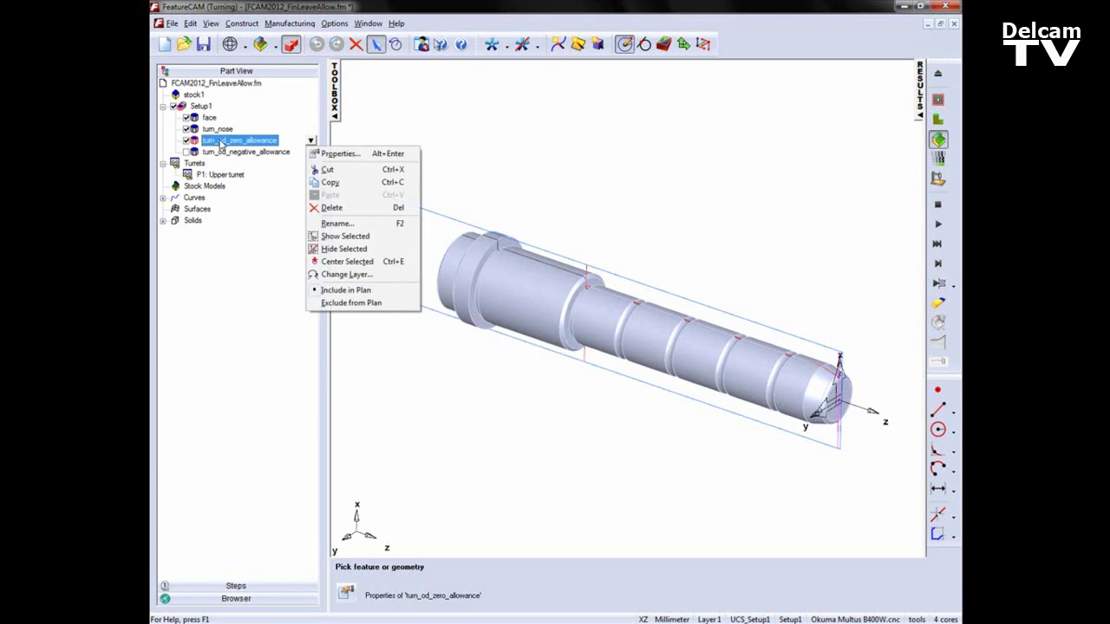
click(356, 155)
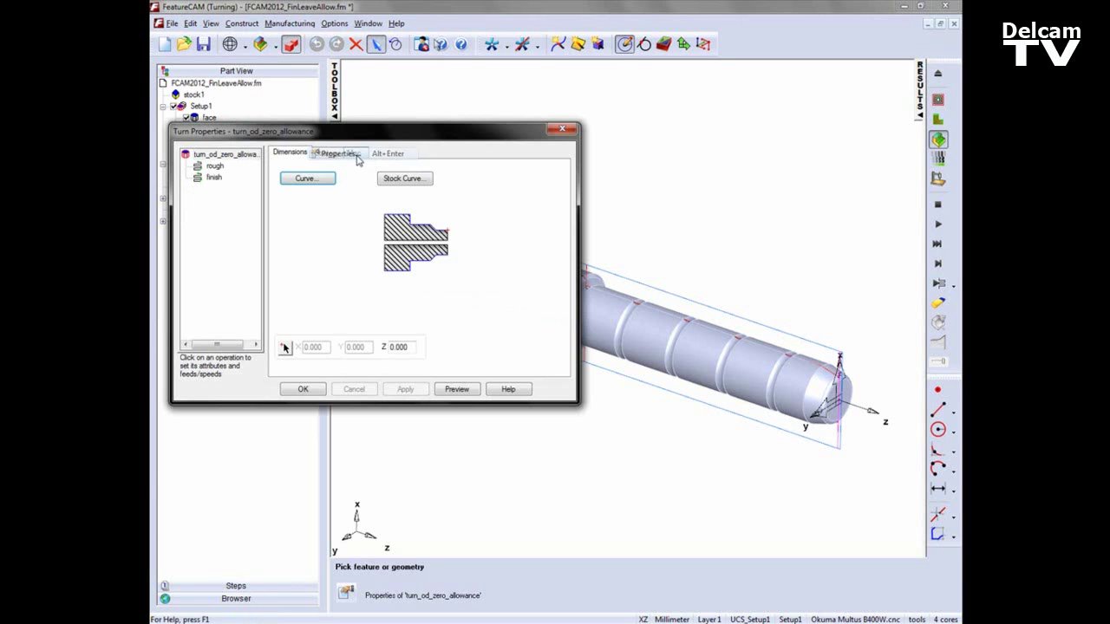
click(215, 178)
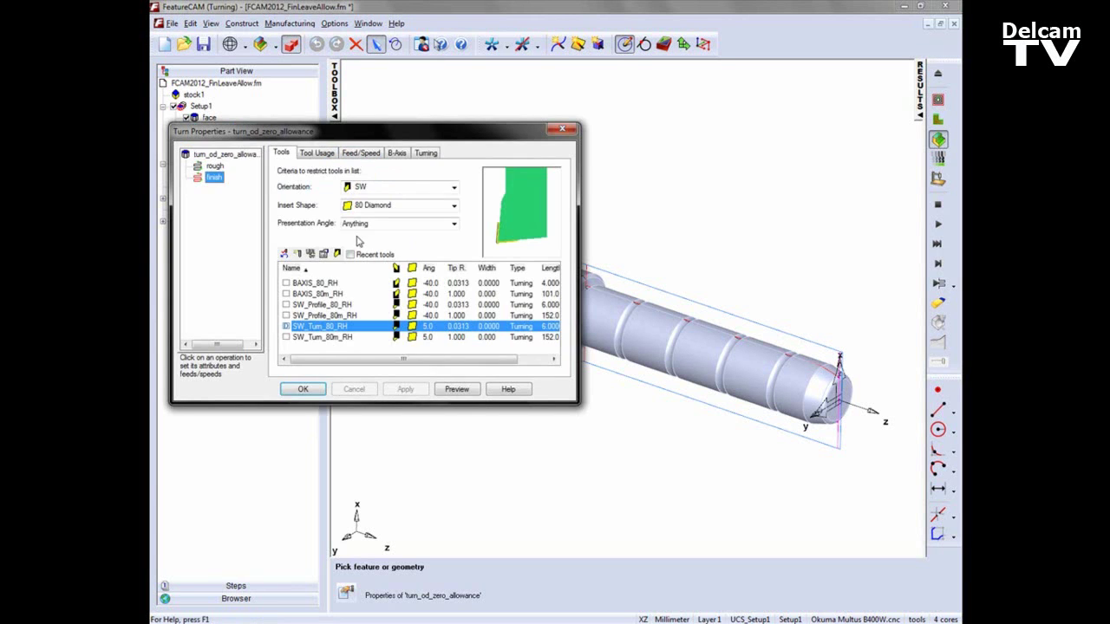
click(426, 153)
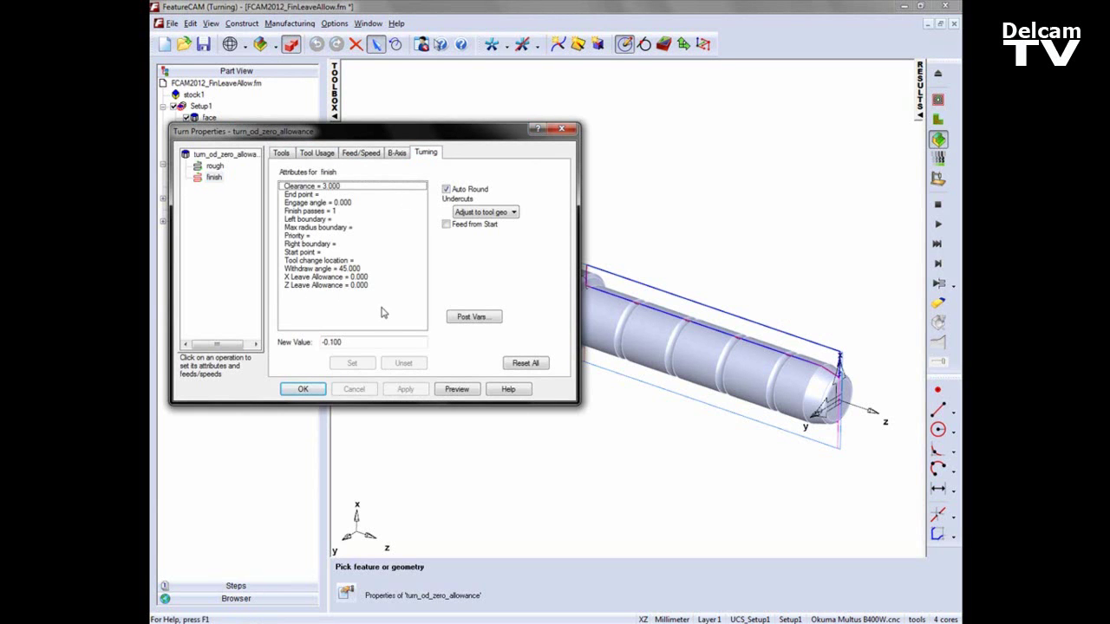
click(360, 278)
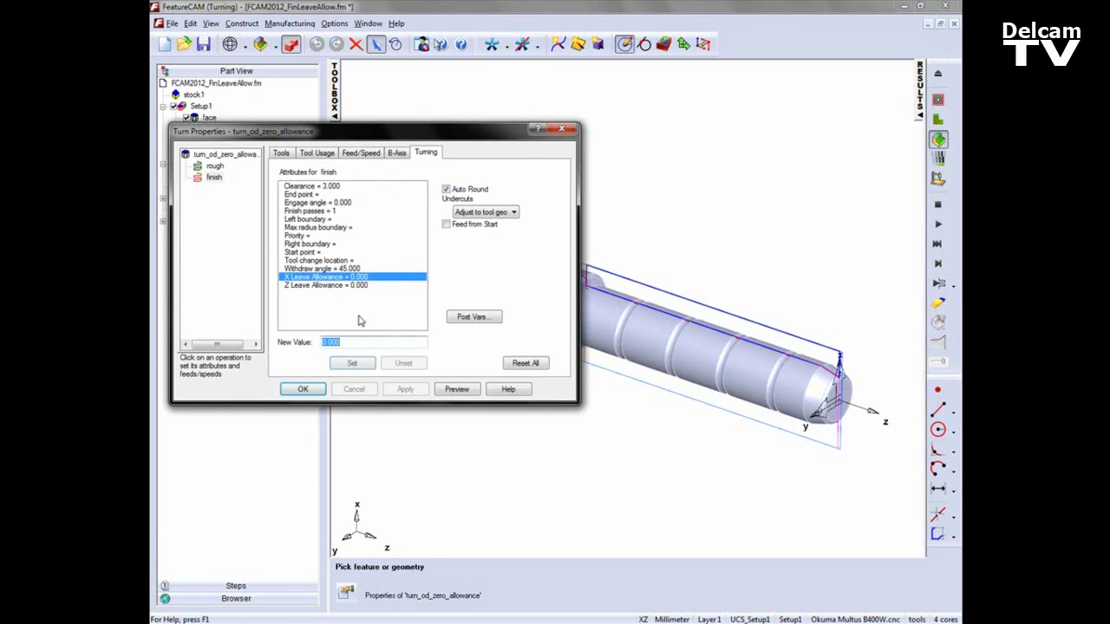
text(-.1)
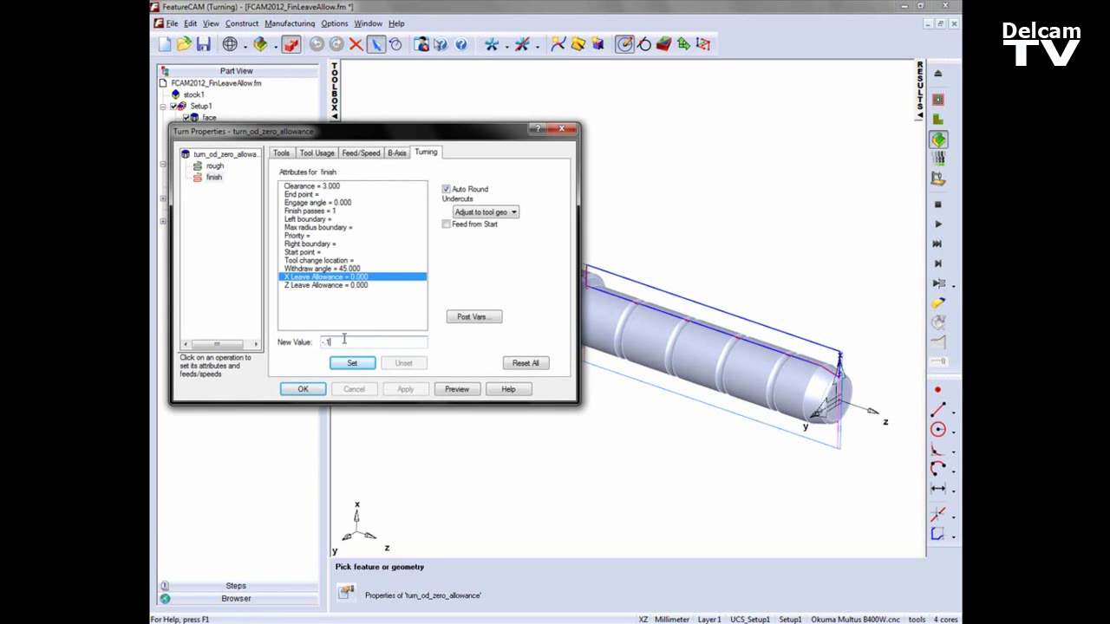
click(353, 364)
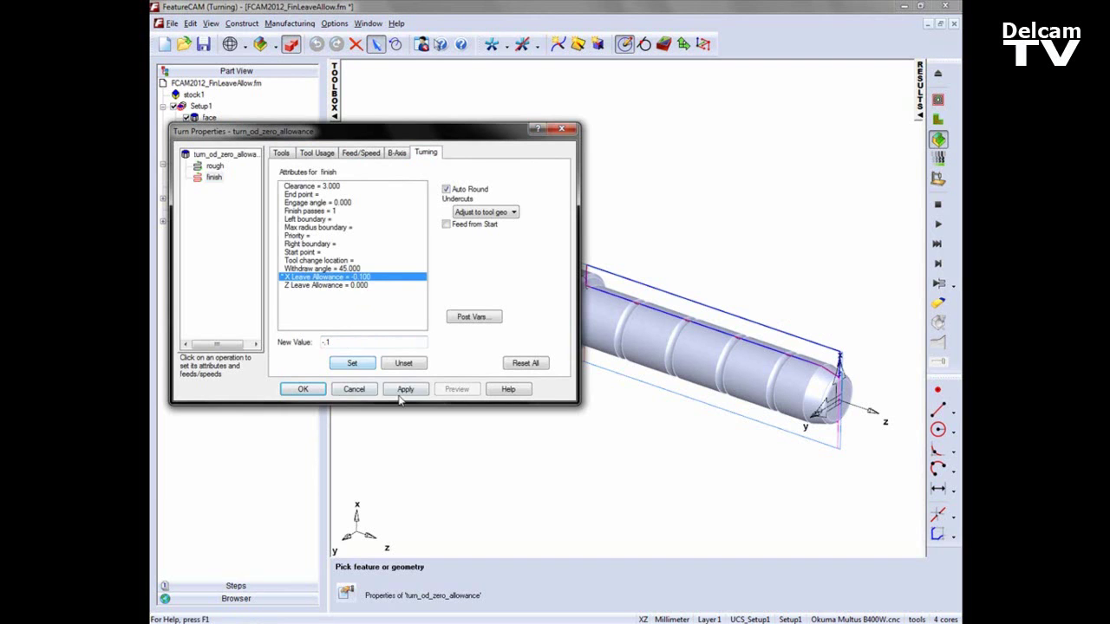
click(404, 389)
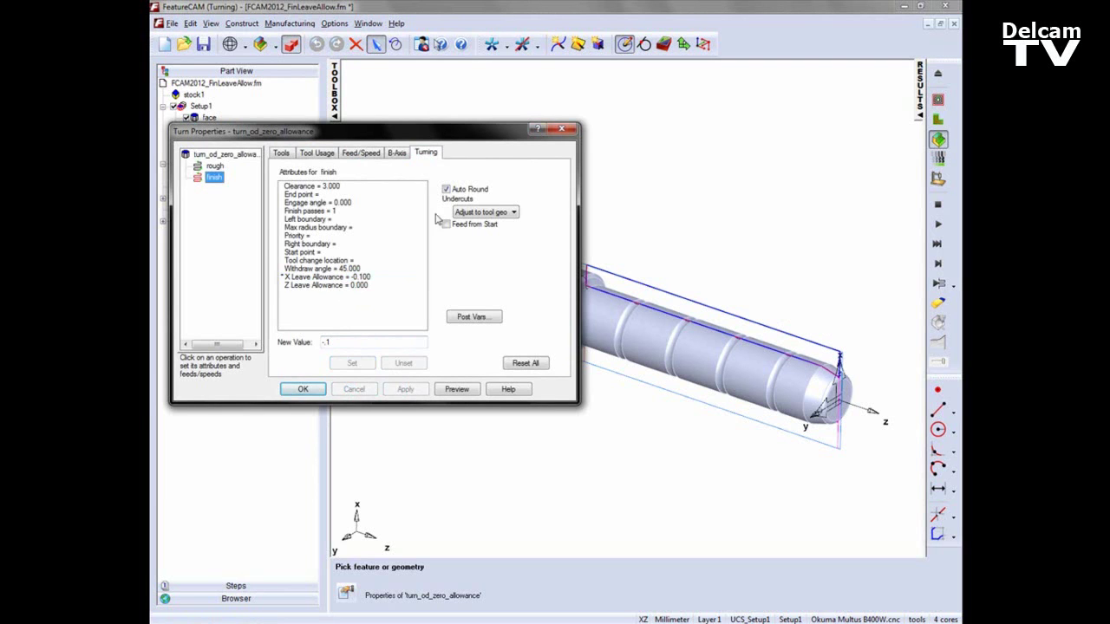
mouse_move(455, 138)
mouse_down()
mouse_move(373, 147)
mouse_move(530, 146)
mouse_up()
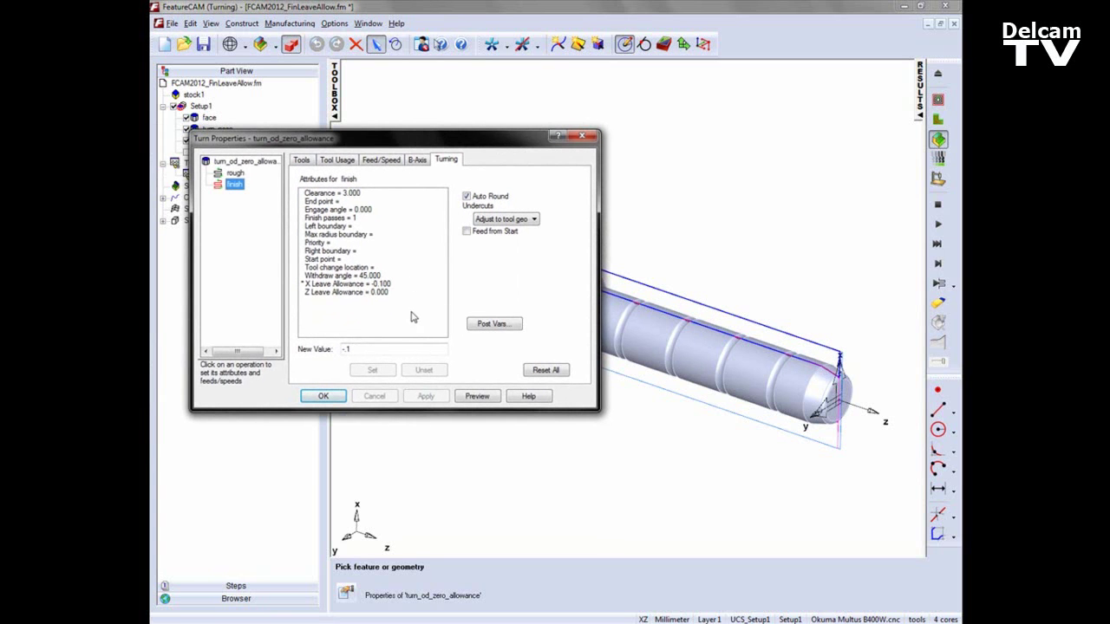
click(323, 396)
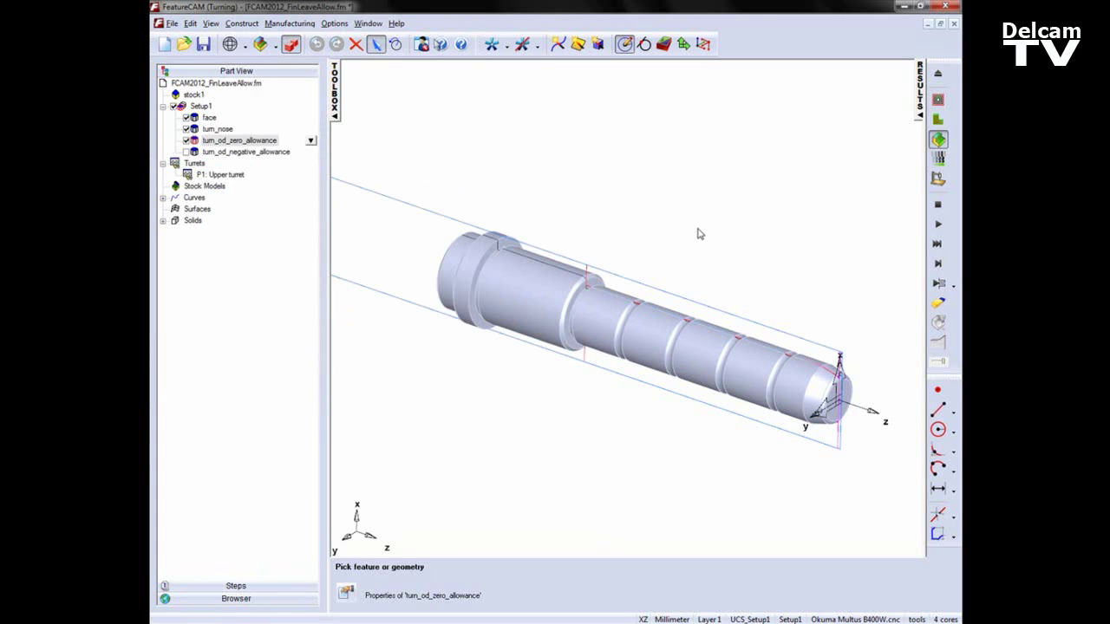
Select the part in the tree and revisit turn_od_zero_allowance's options.
click(699, 234)
scroll(711, 307, up, 2)
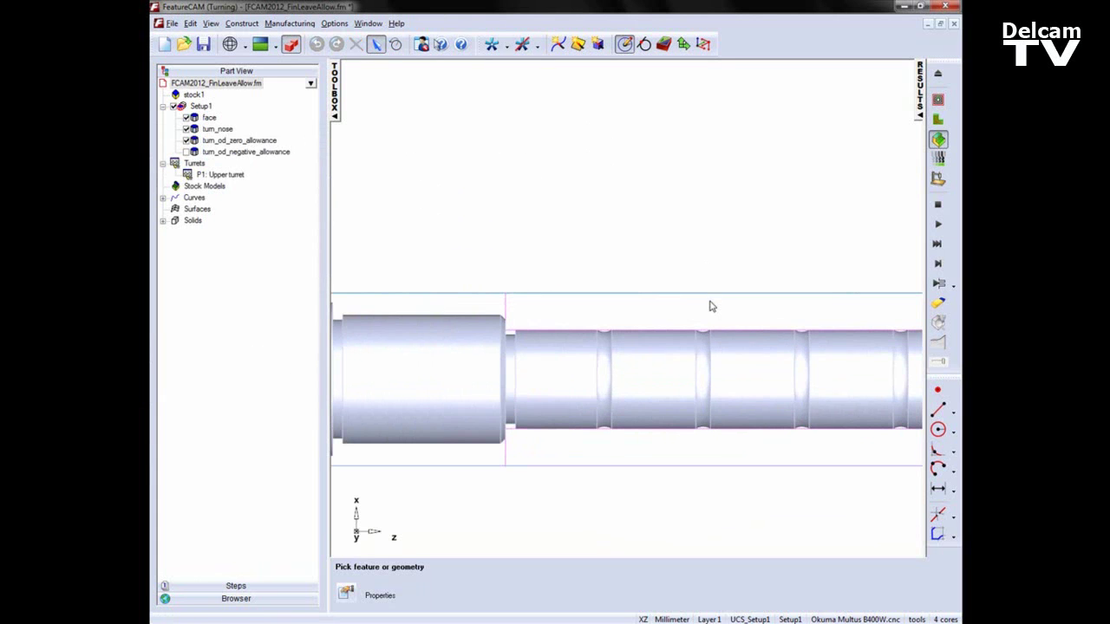
right_click(239, 140)
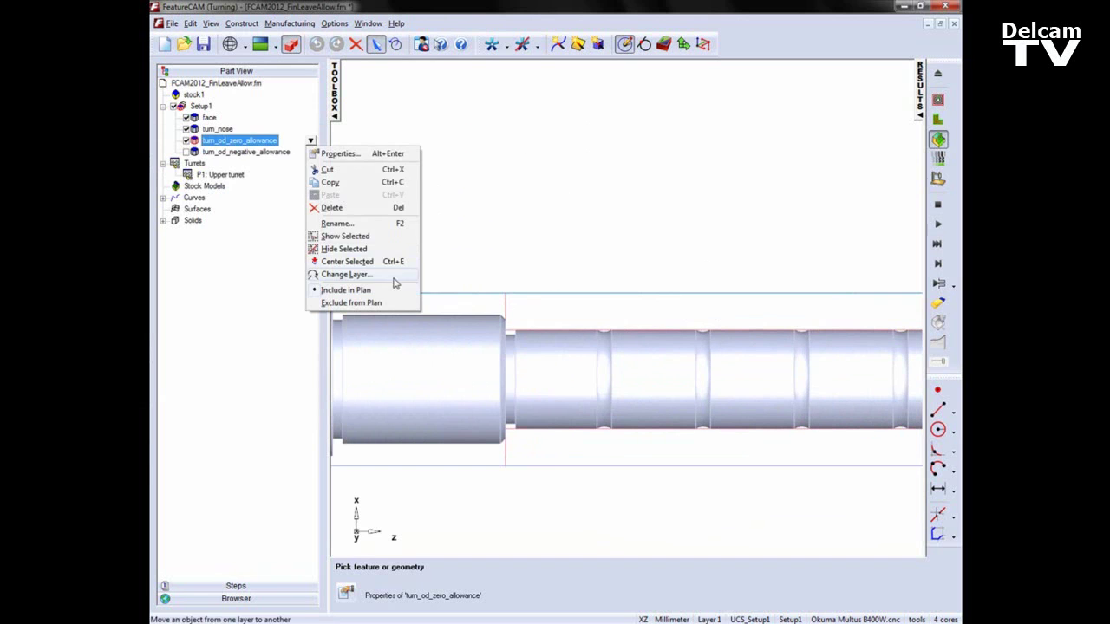
click(358, 156)
click(476, 397)
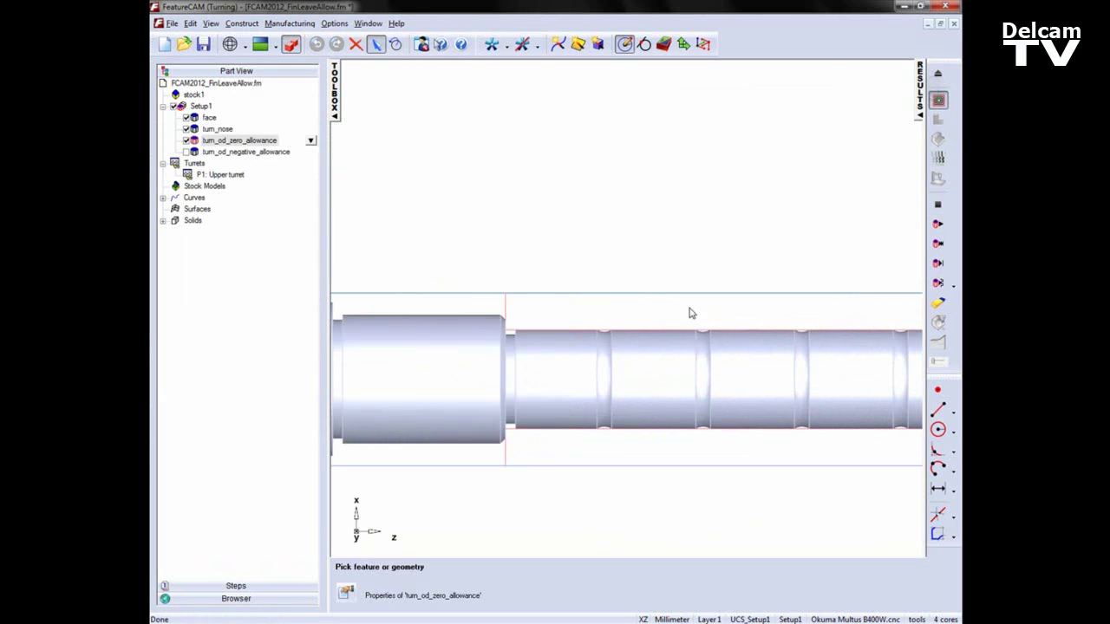
Simulate the finish toolpath, zooming toward the chamfered end and panning to the grooves, until it aborts.
click(937, 225)
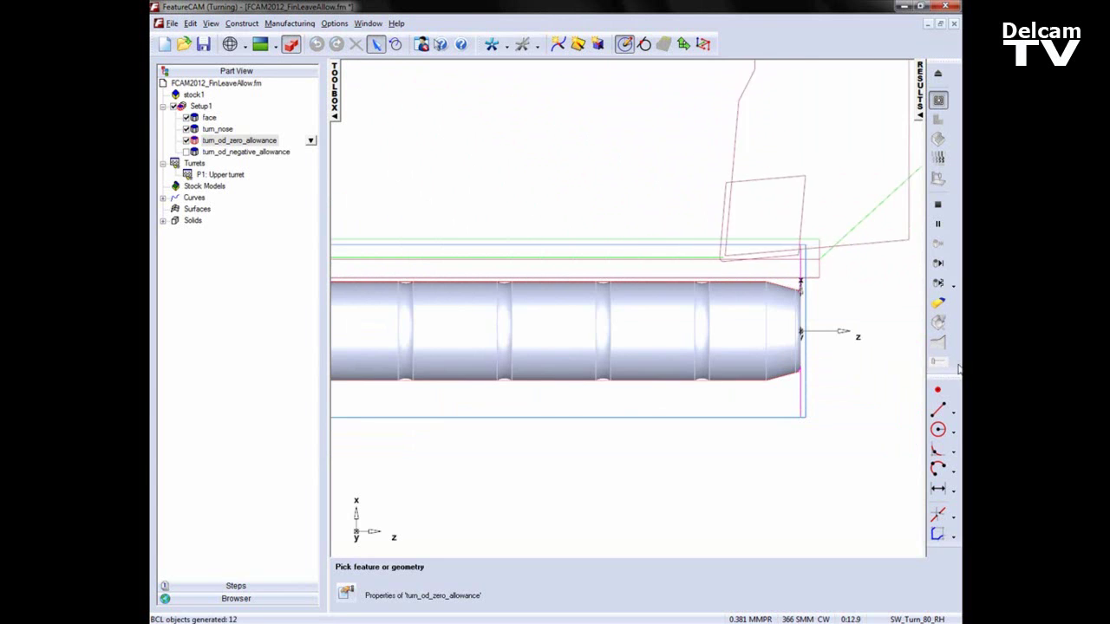
scroll(780, 269, up, 3)
scroll(832, 281, up, 2)
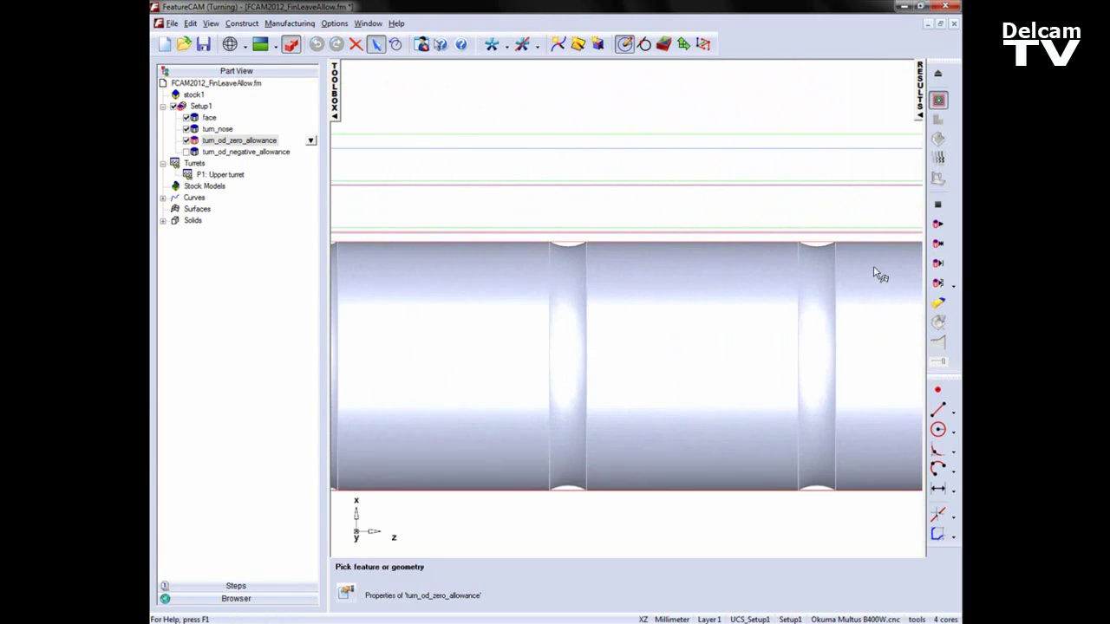
scroll(873, 268, up, 2)
scroll(734, 287, up, 2)
scroll(719, 298, up, 2)
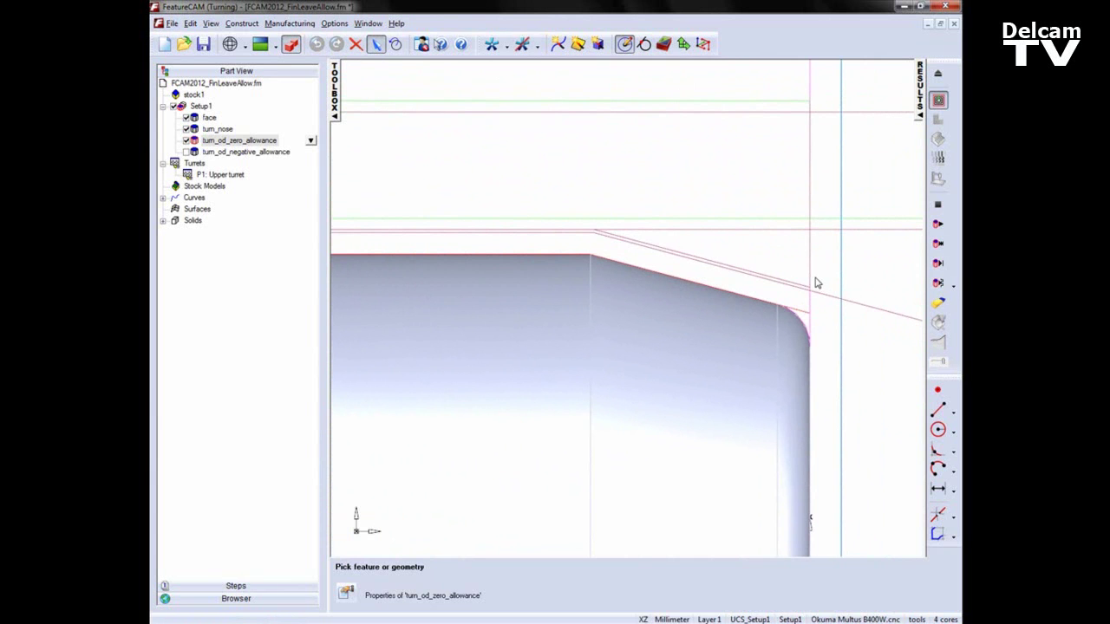
click(940, 264)
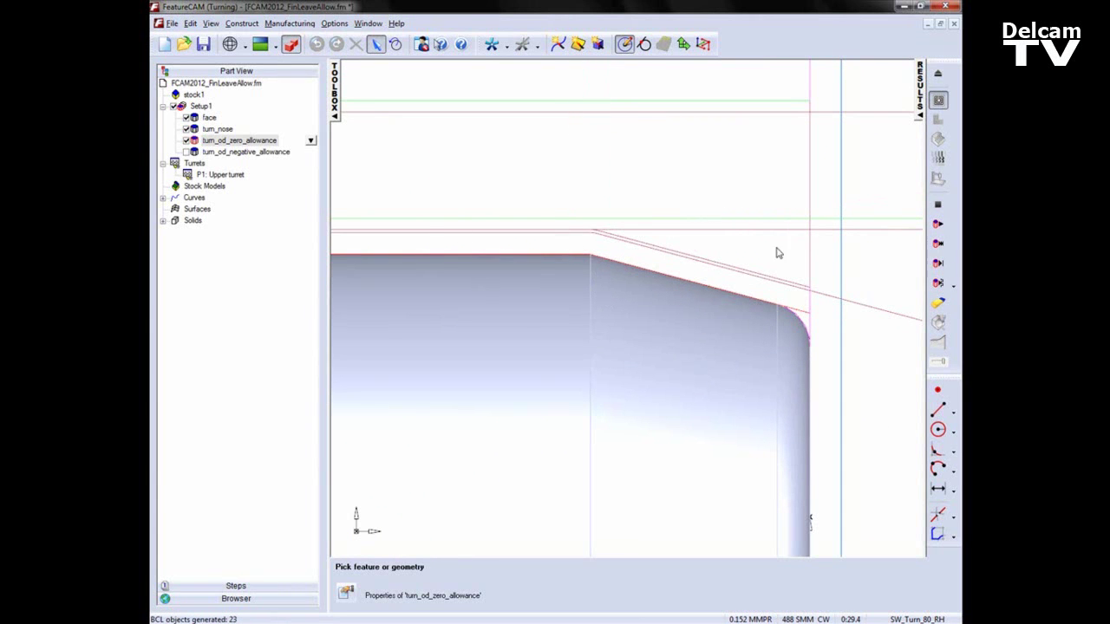
scroll(419, 224, down, 2)
scroll(420, 223, down, 2)
scroll(754, 243, up, 3)
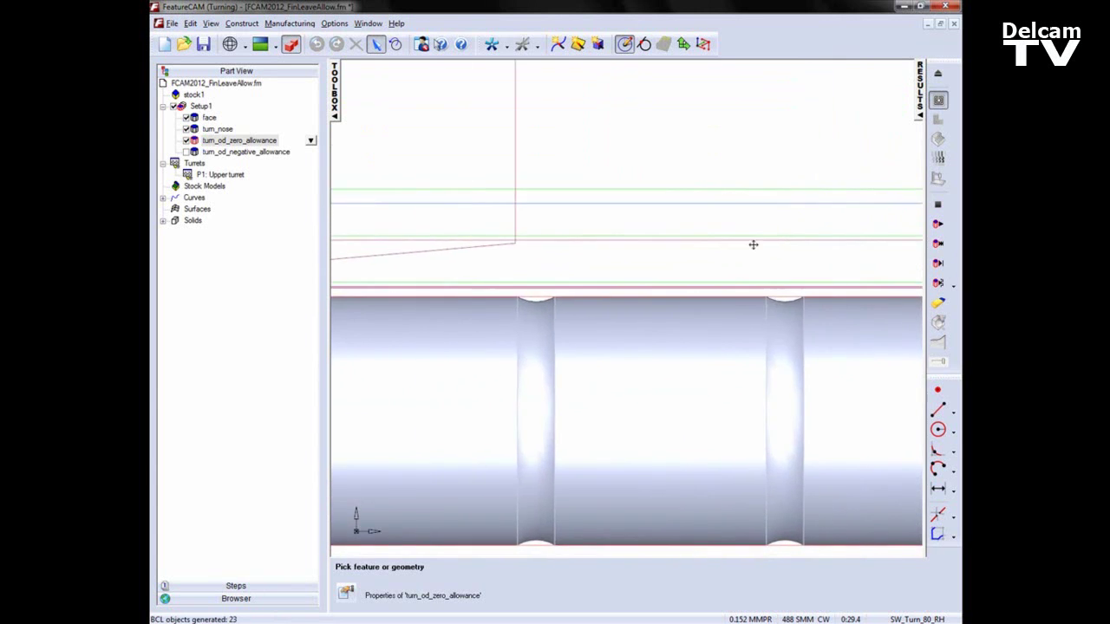
mouse_move(754, 242)
middle_down()
mouse_move(881, 244)
mouse_move(734, 255)
mouse_move(781, 296)
mouse_move(706, 272)
mouse_move(636, 229)
mouse_move(678, 243)
middle_up()
scroll(881, 244, down, 1)
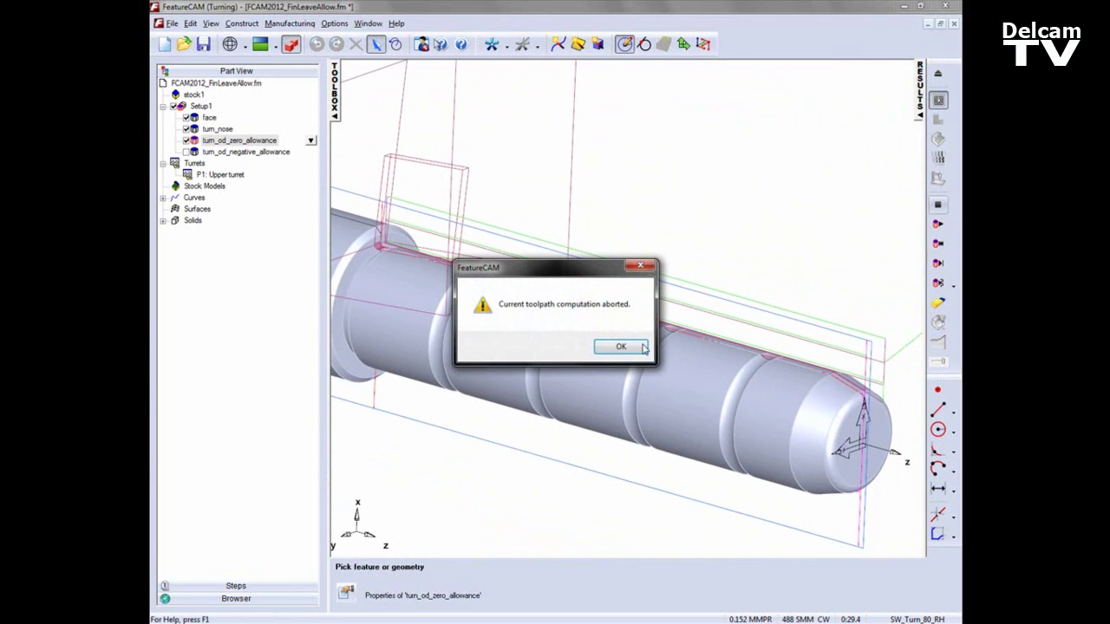
Dismiss the aborted-computation message and use the end solid as the Part Compare target.
click(621, 347)
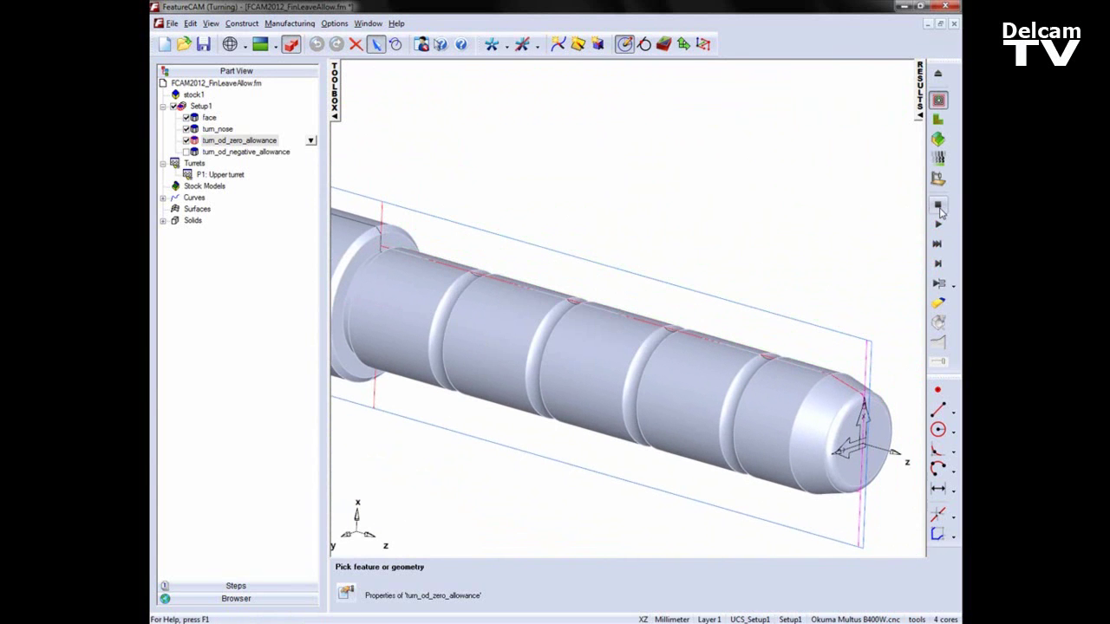
right_click(769, 413)
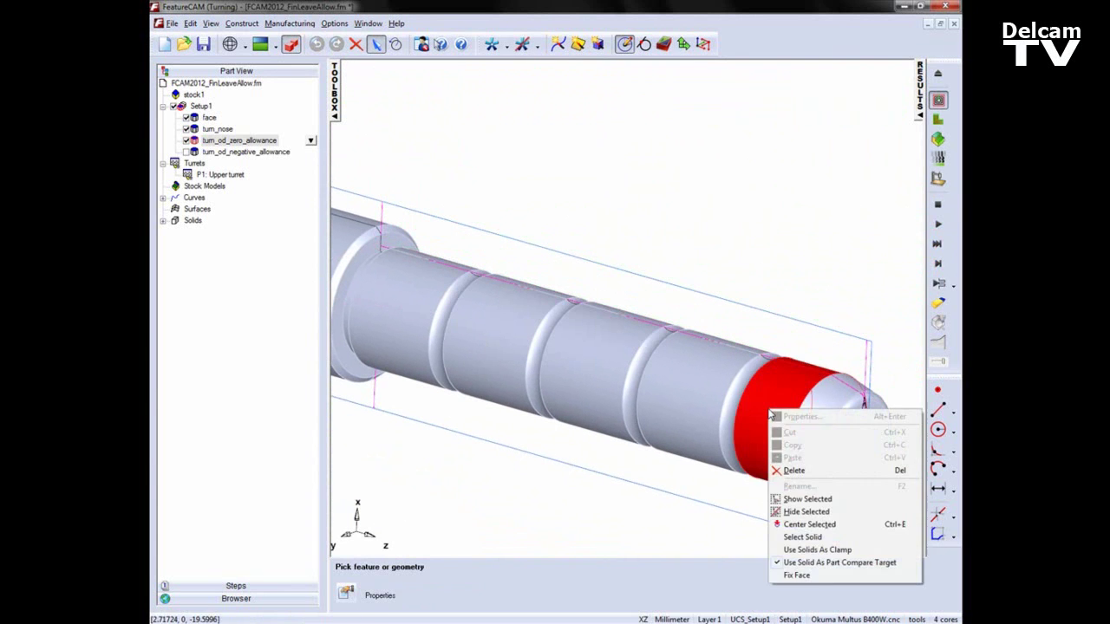
click(839, 563)
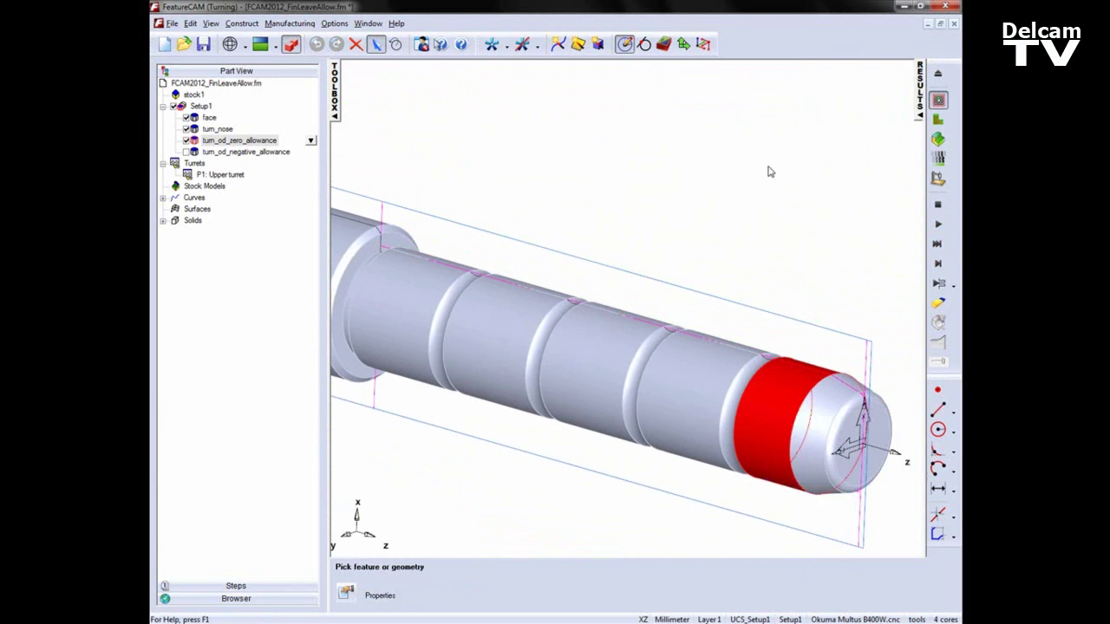
Run a 3D solid simulation with Part Compare colouring shown, then clear it.
click(938, 139)
click(938, 224)
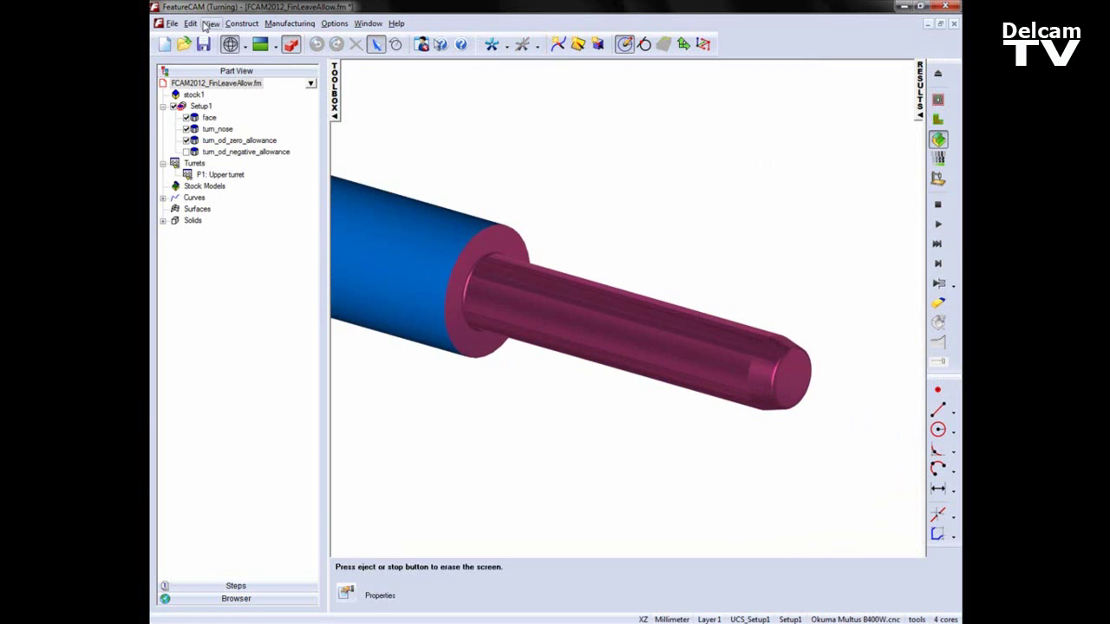
click(211, 23)
mouse_move(234, 38)
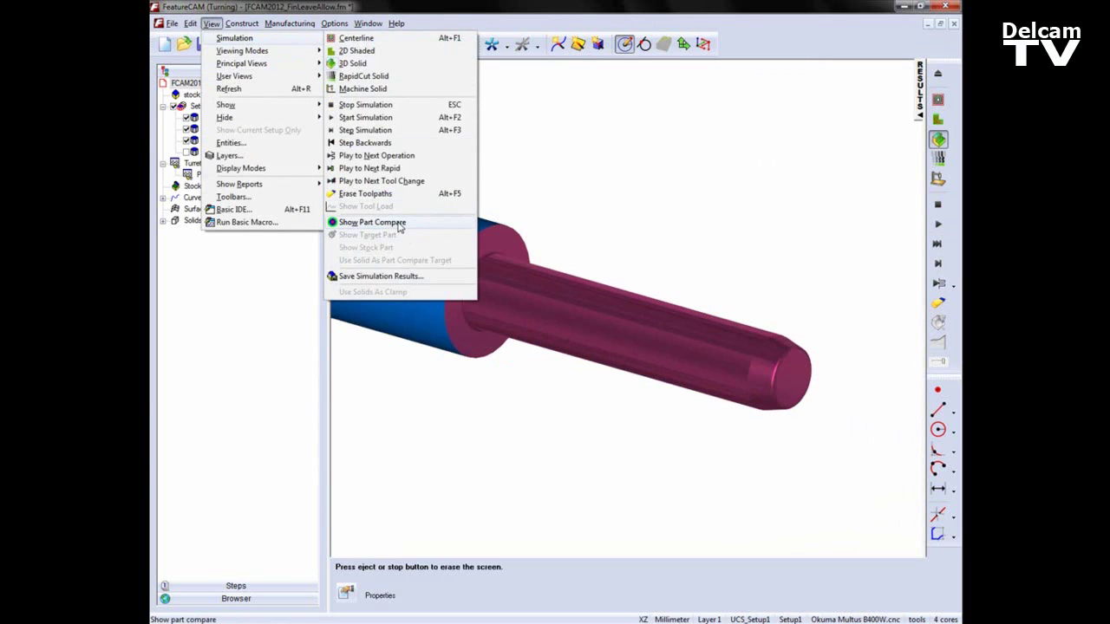
click(400, 228)
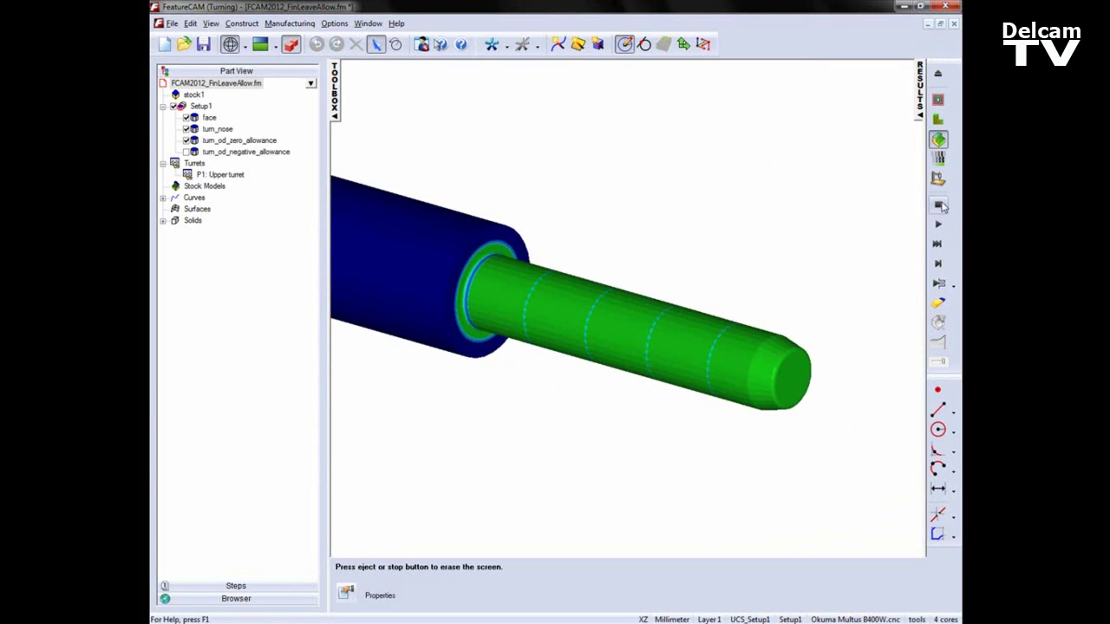
click(939, 204)
Set the Part Compare rest material, gouge and tessellation tolerances to 0.05 in Simulation options.
click(333, 24)
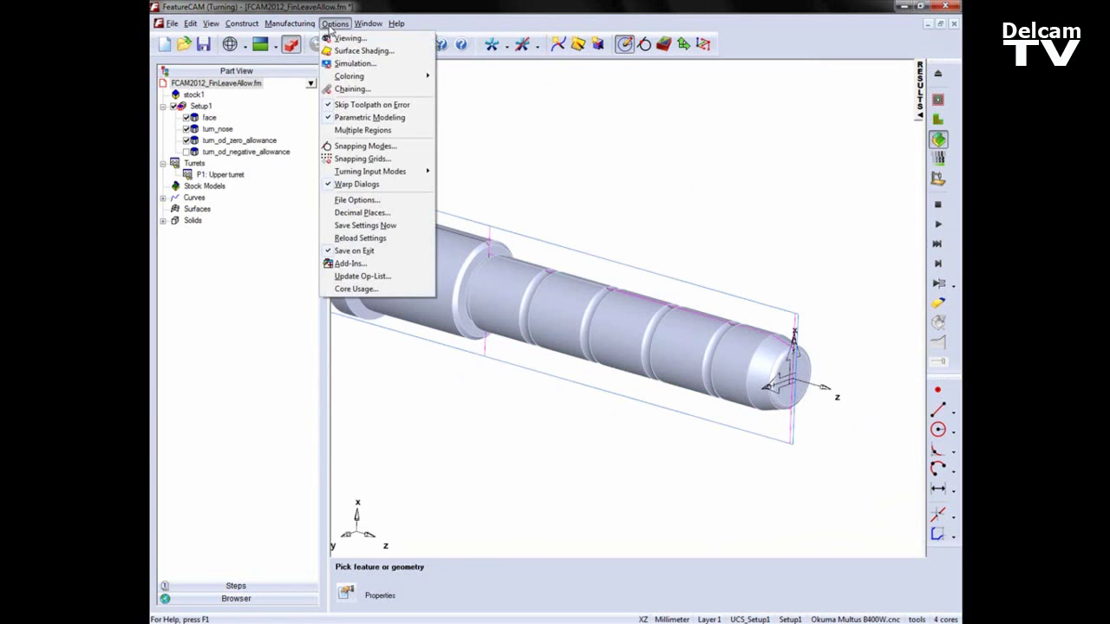
click(354, 63)
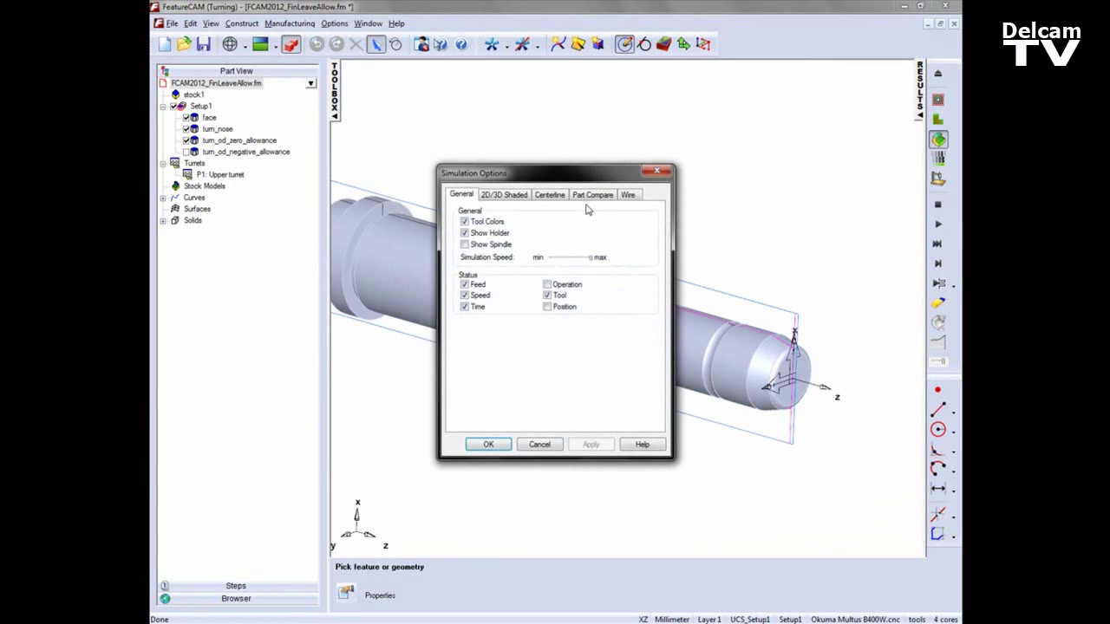
click(592, 196)
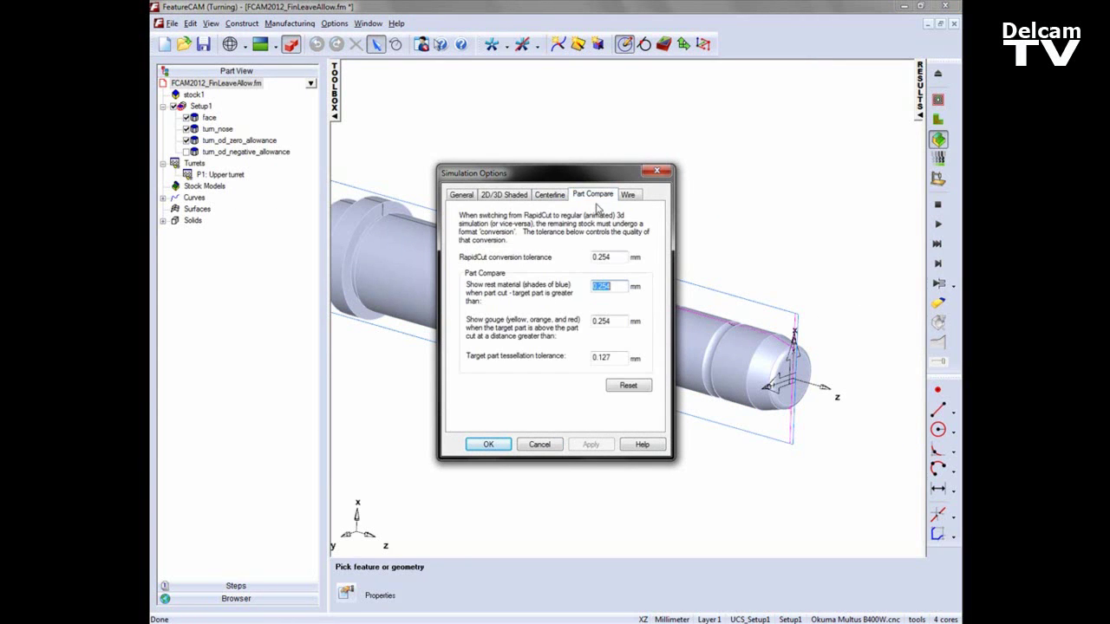
double_click(617, 257)
double_click(618, 287)
text(0.05)
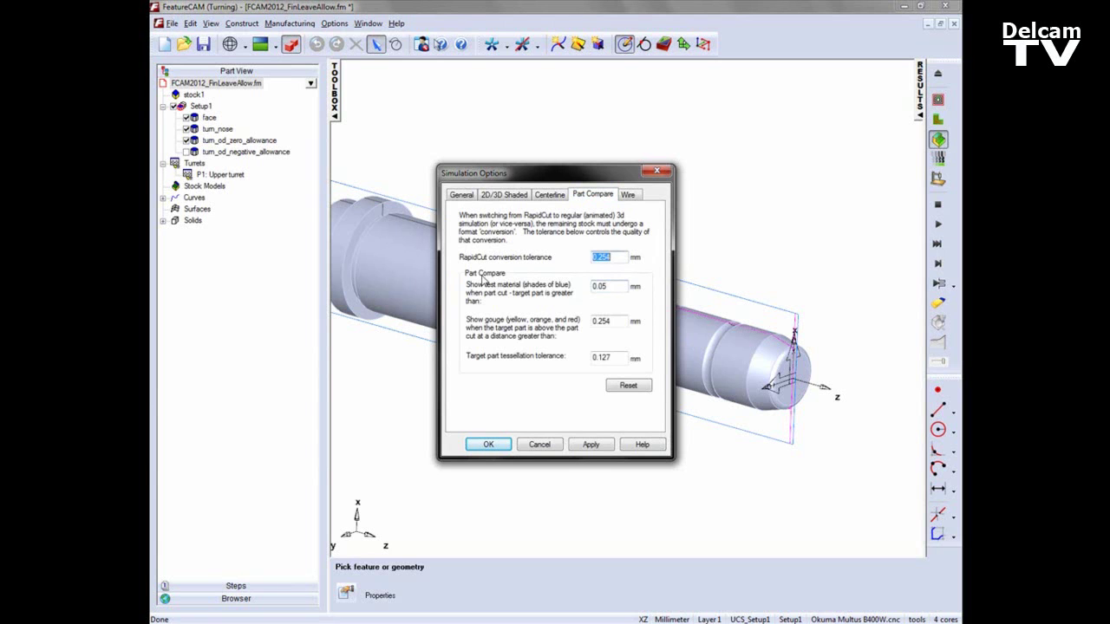
double_click(619, 321)
text(0)
double_click(618, 358)
text(0.05)
click(591, 445)
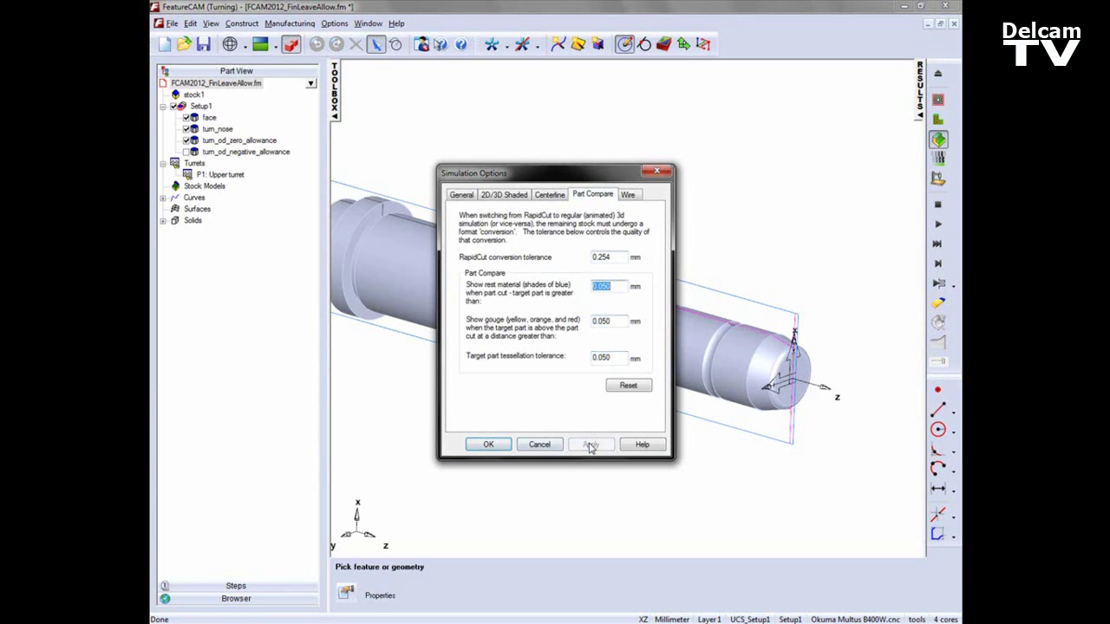
click(488, 444)
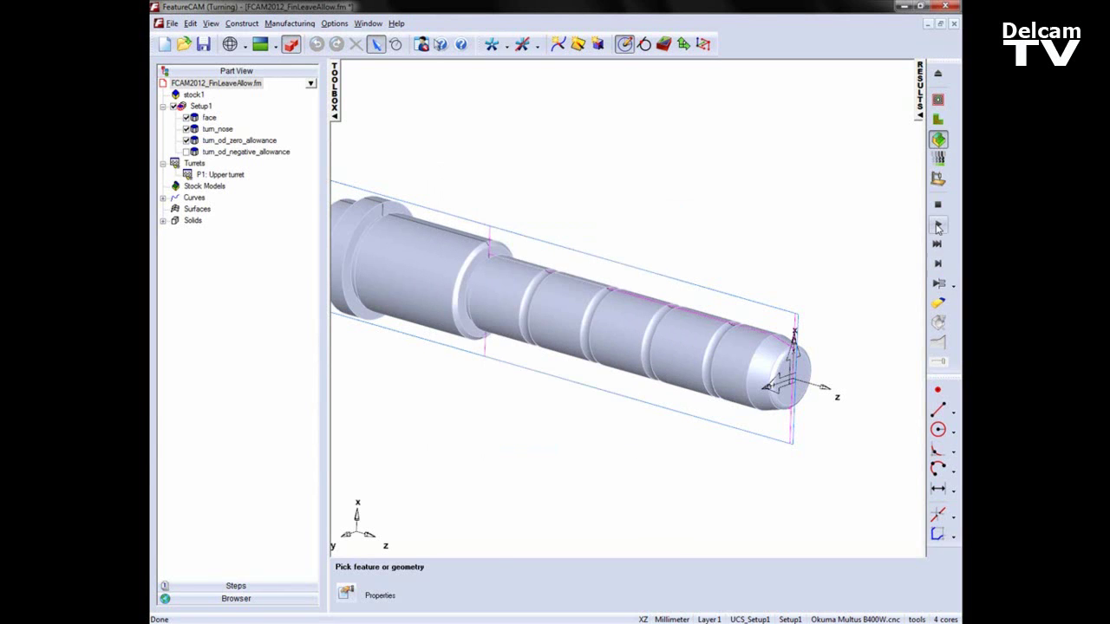
Rerun the 3D simulation and display Part Compare colouring with the new 0.05 tolerances.
click(937, 224)
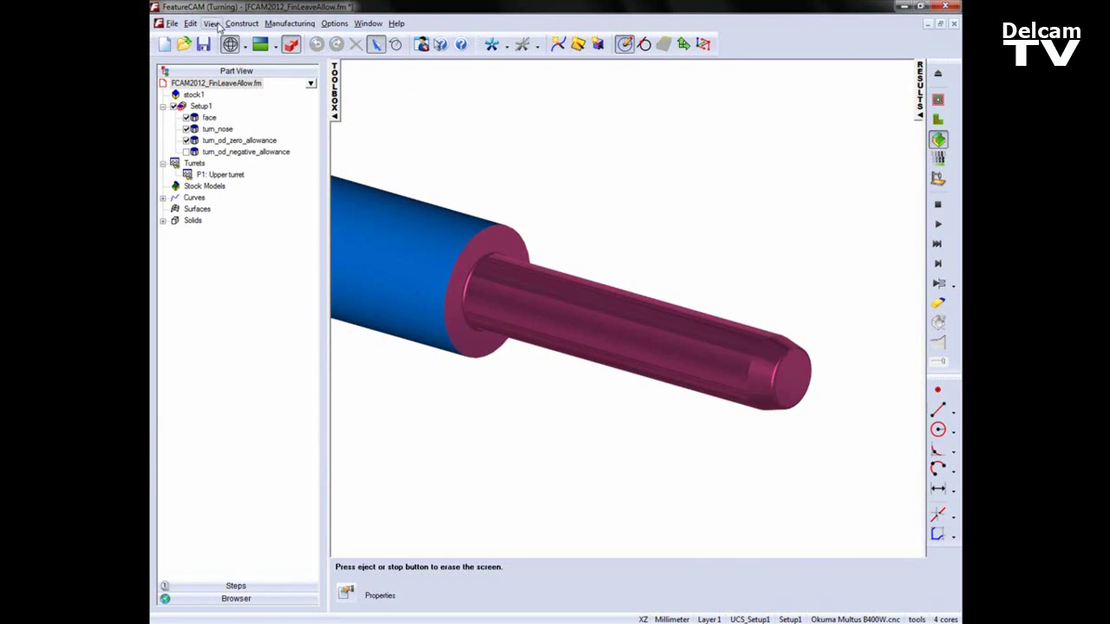
click(211, 23)
mouse_move(234, 39)
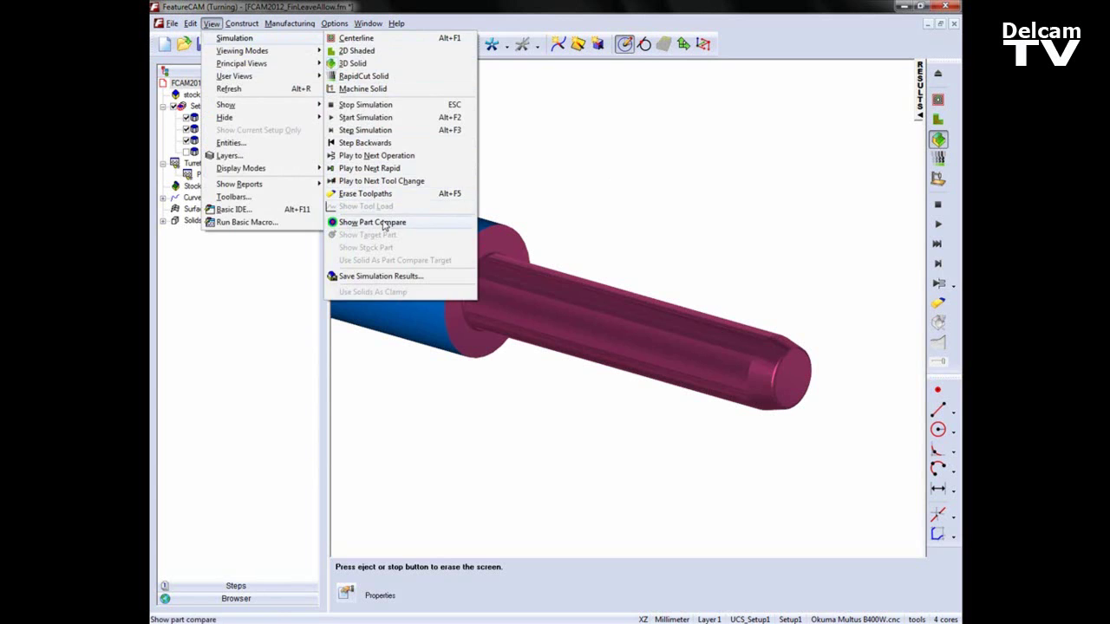
click(378, 222)
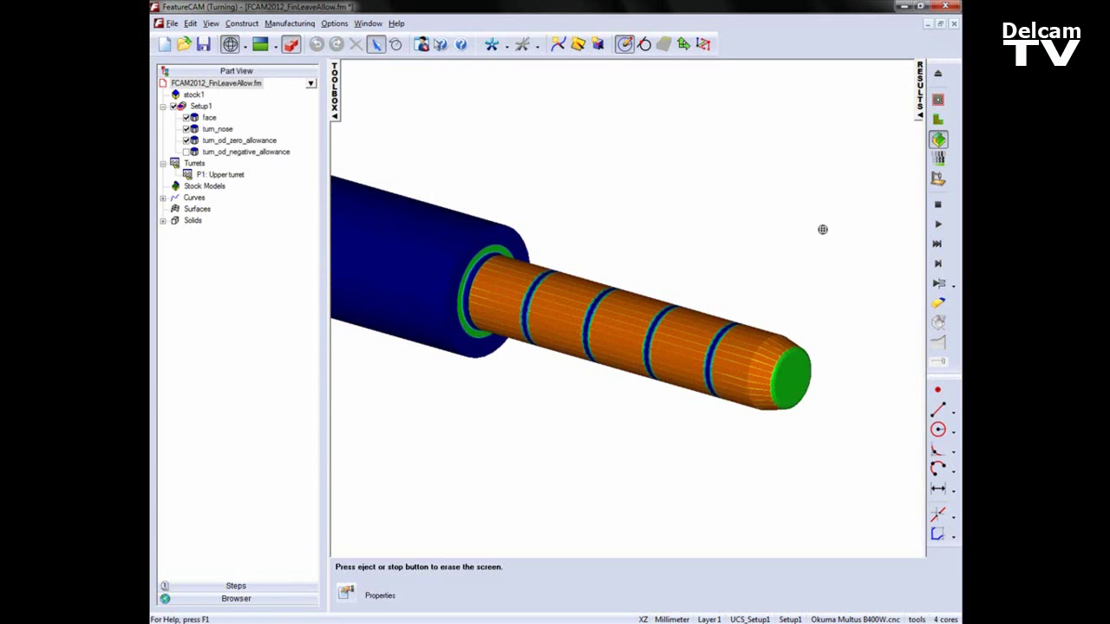